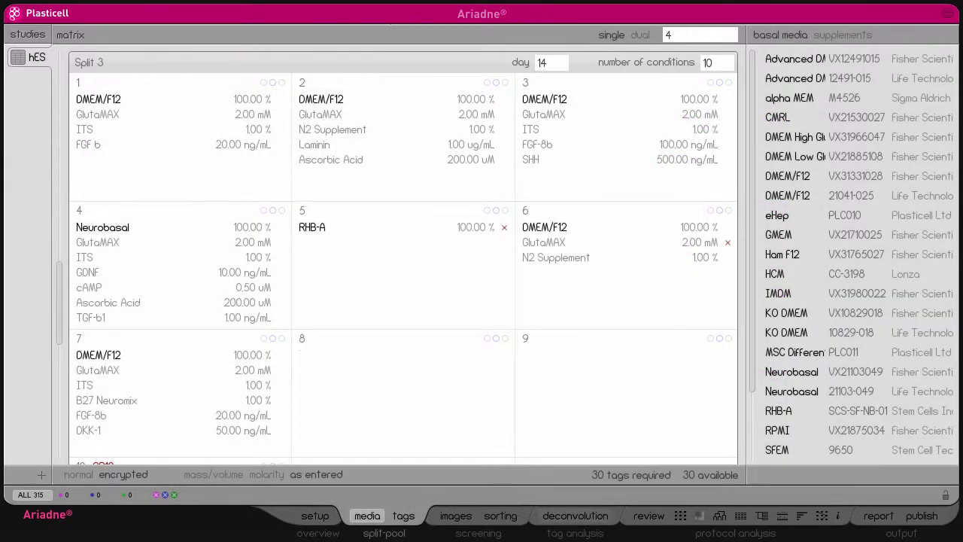
Fill split 3's condition 8 with Neurobasal, GlutaMAX, B27 Supplement and FGF-8b, and condition 9 with Advanced DMEM and GlutaMAX.
drag(790, 374, 333, 357)
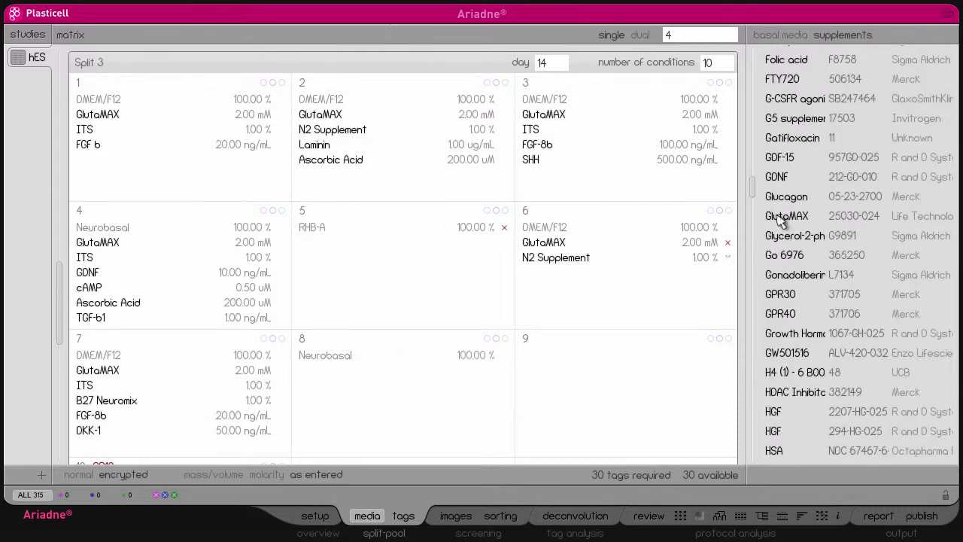
drag(775, 216, 320, 379)
scroll(757, 159, up, 15)
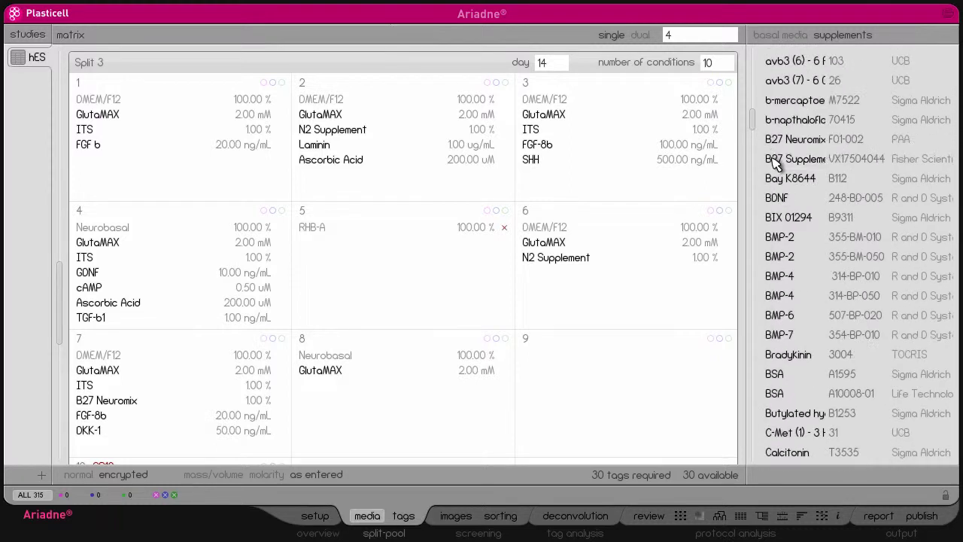
drag(775, 159, 333, 396)
scroll(783, 264, down, 10)
drag(780, 268, 316, 403)
drag(783, 59, 572, 360)
drag(779, 145, 557, 376)
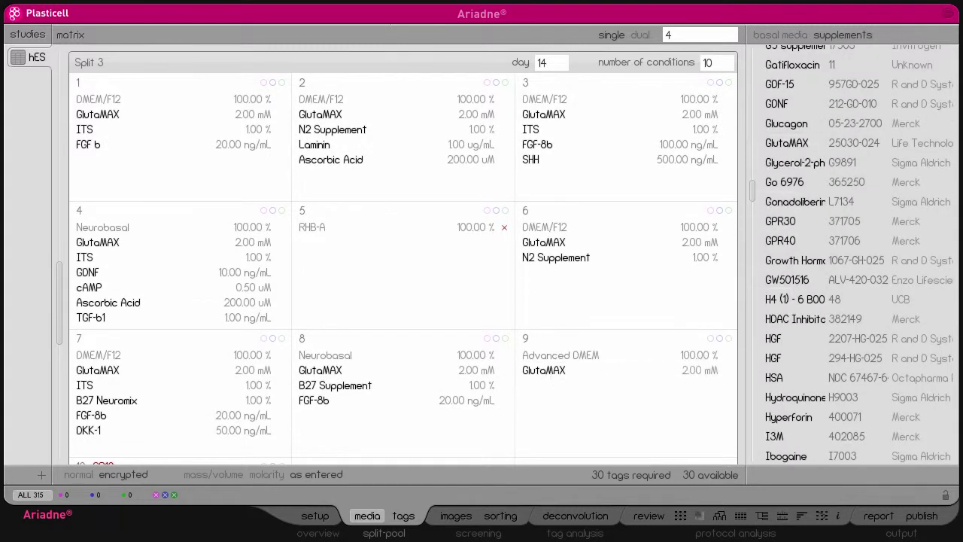
Assign the small red tags SR01 to SR06 in order to conditions 1 to 6 of split 3.
click(403, 516)
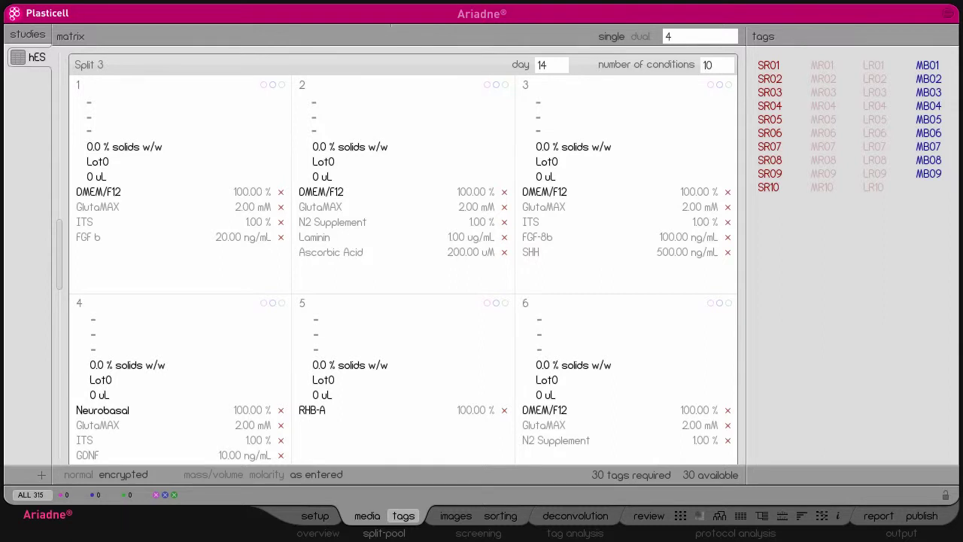
drag(769, 66, 143, 91)
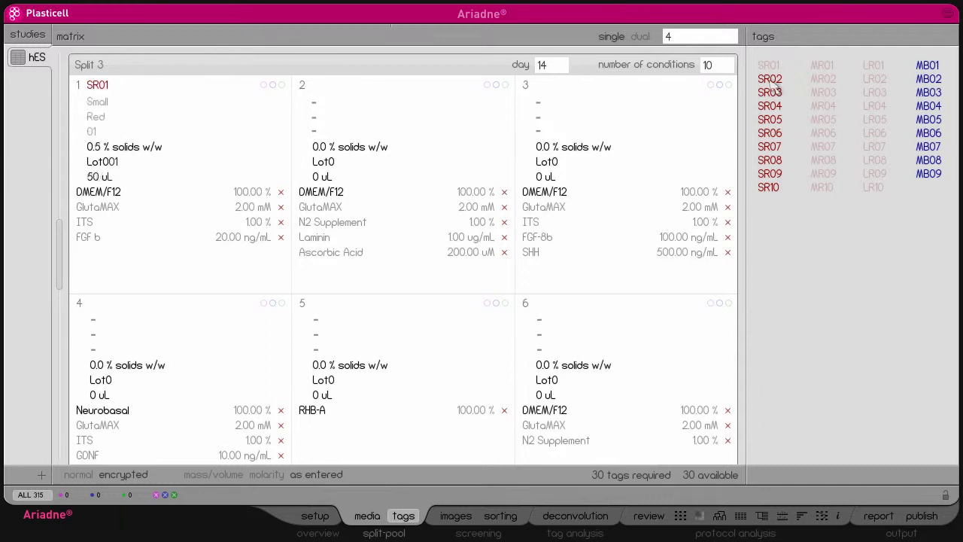
drag(769, 80, 332, 88)
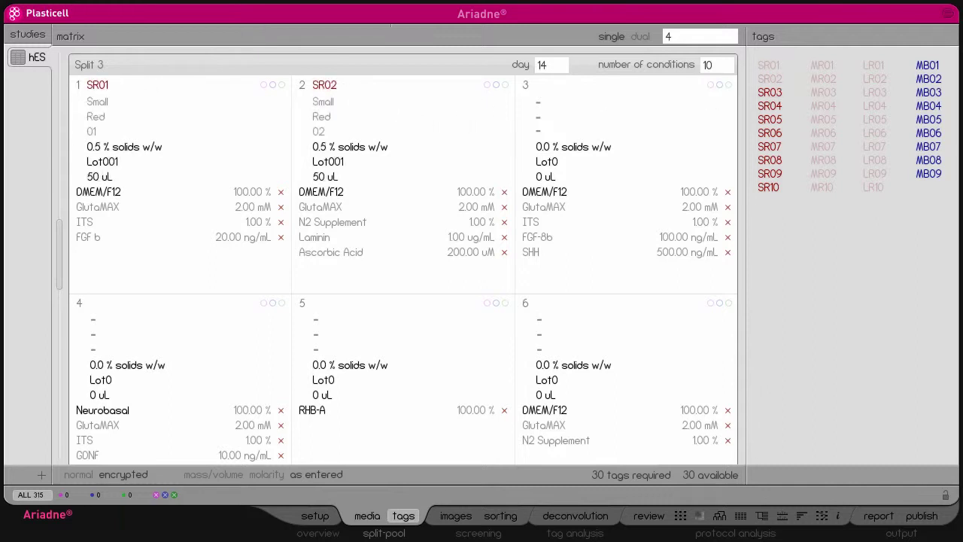
drag(769, 92, 549, 86)
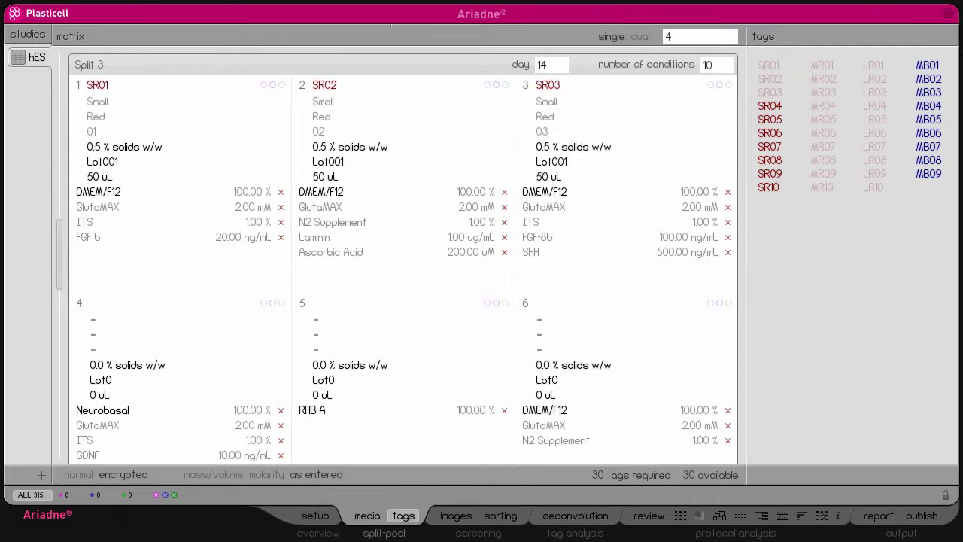
drag(769, 119, 151, 324)
drag(773, 121, 442, 309)
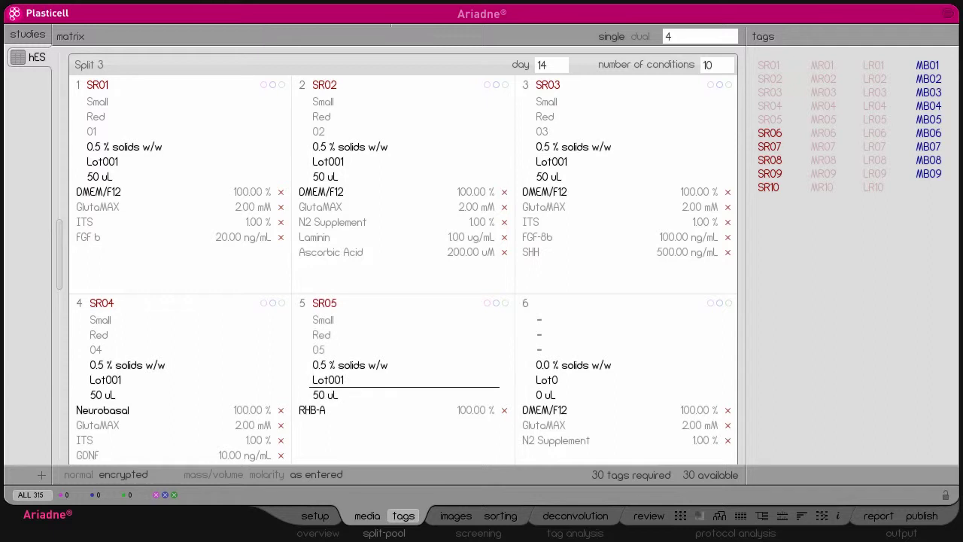
drag(769, 147, 552, 304)
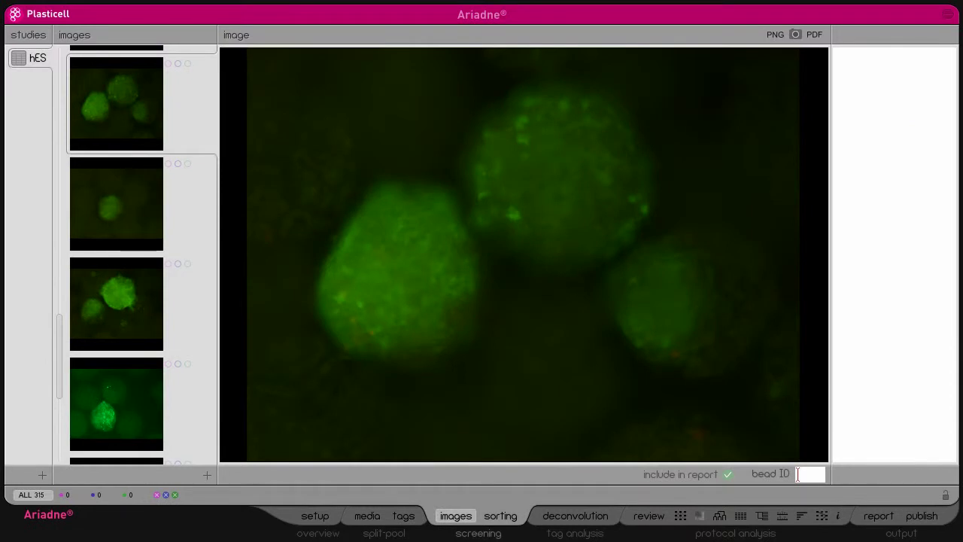
Look through the screening bead images one after another, enlarging each of the next five images.
key(Down)
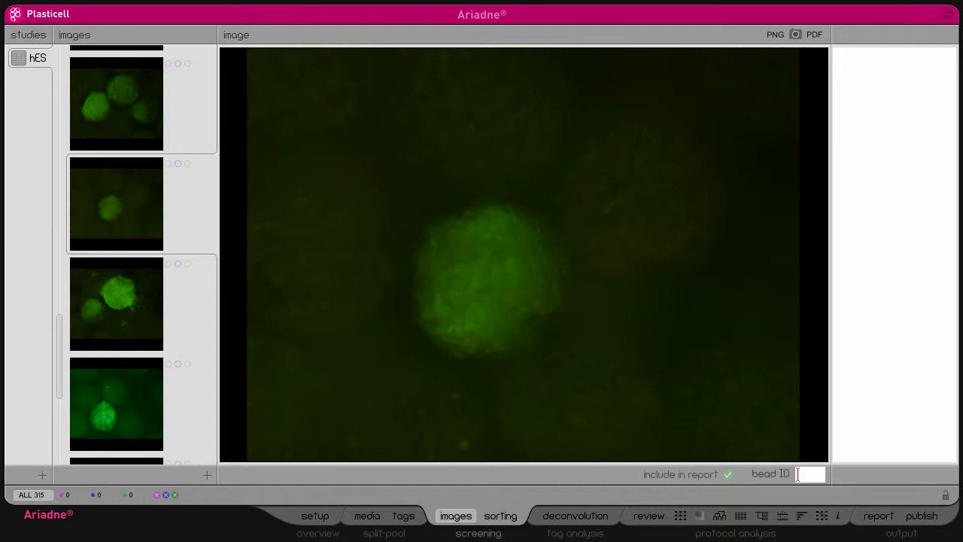
key(Down)
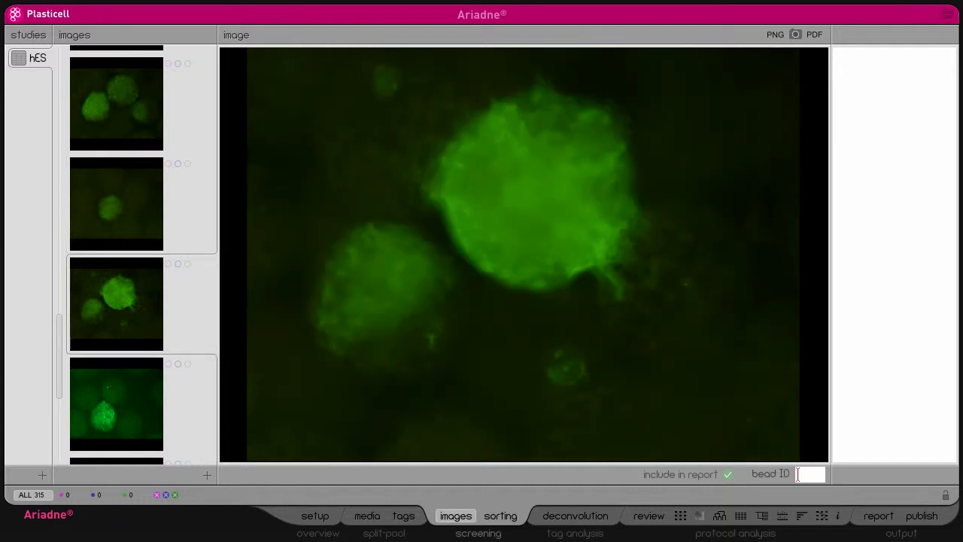
key(Down)
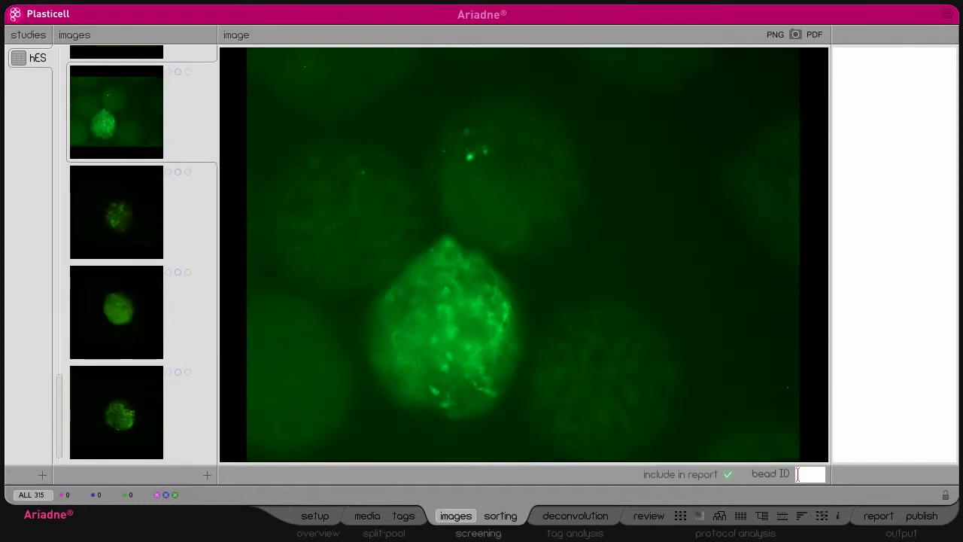
key(Down)
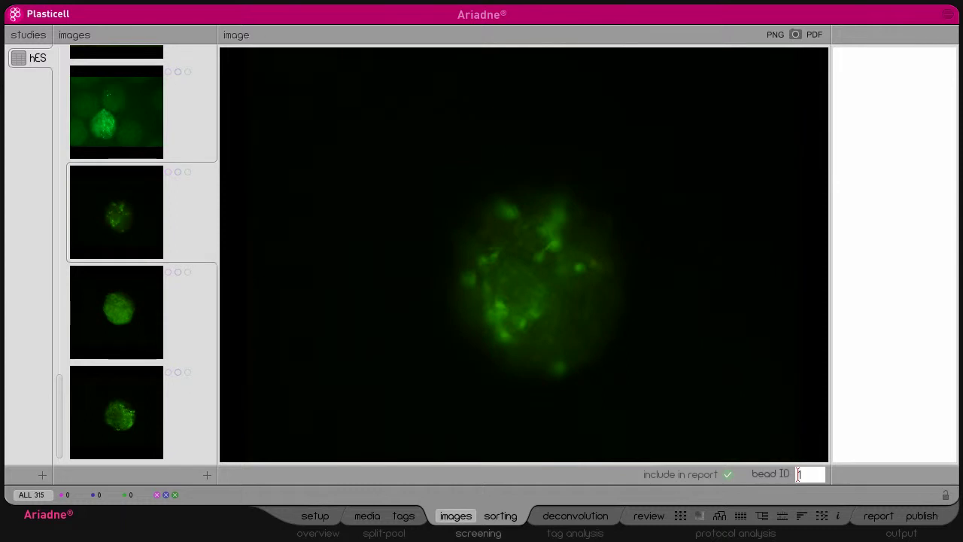
key(Down)
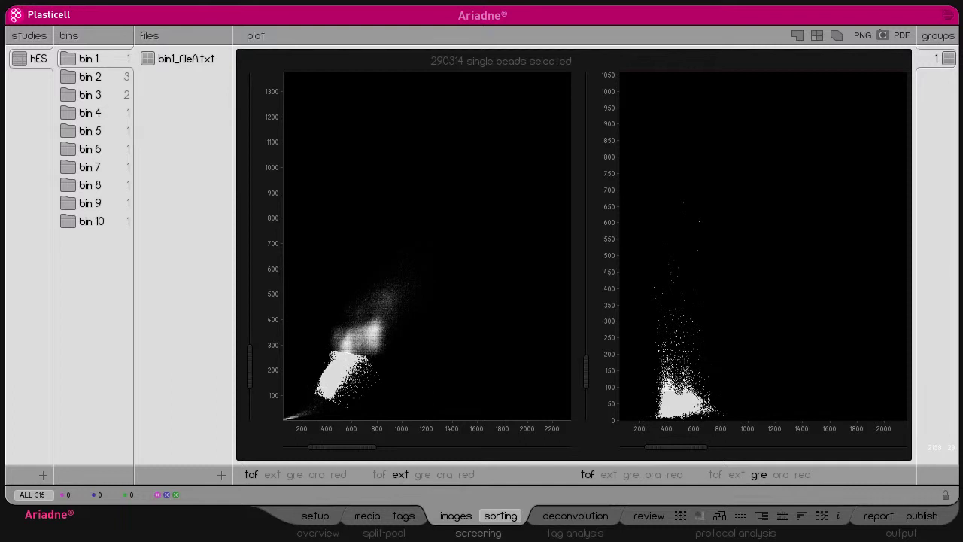
Look through the sorting files of bins 2 to 8 in the hES study.
click(69, 79)
click(71, 96)
click(73, 113)
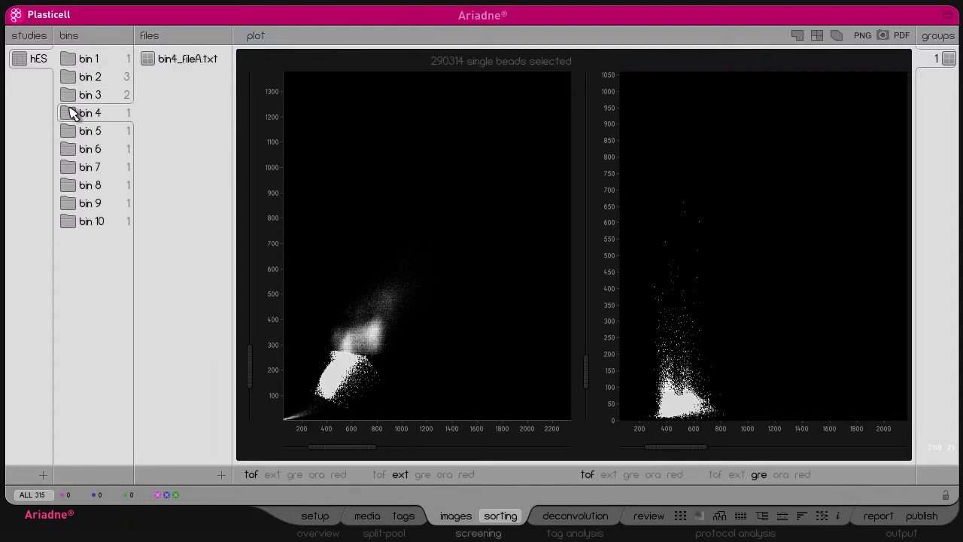
click(73, 131)
click(73, 149)
click(75, 167)
click(75, 185)
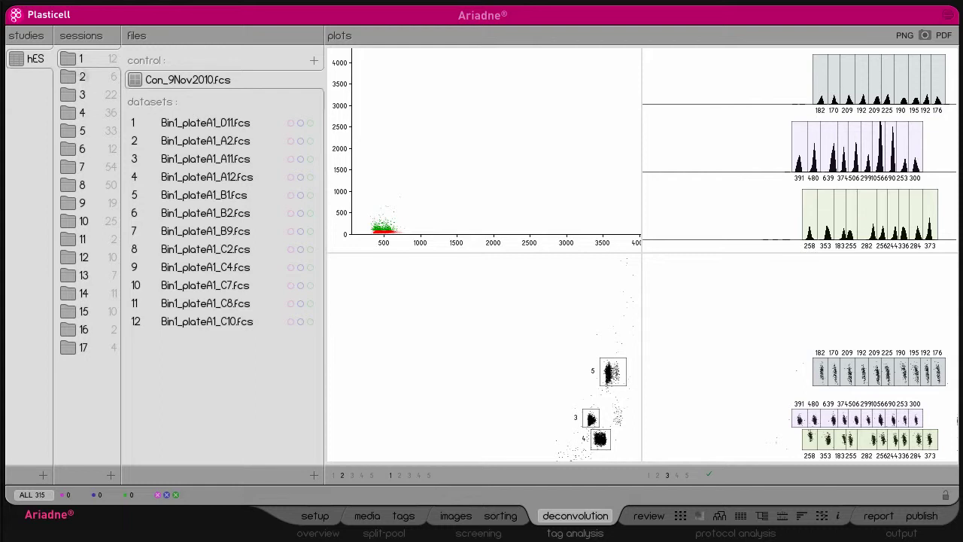
Examine the tag analysis plots and datasets of deconvolution sessions 2, 4, 6, 8, 10 and 11.
click(72, 78)
click(72, 113)
click(71, 149)
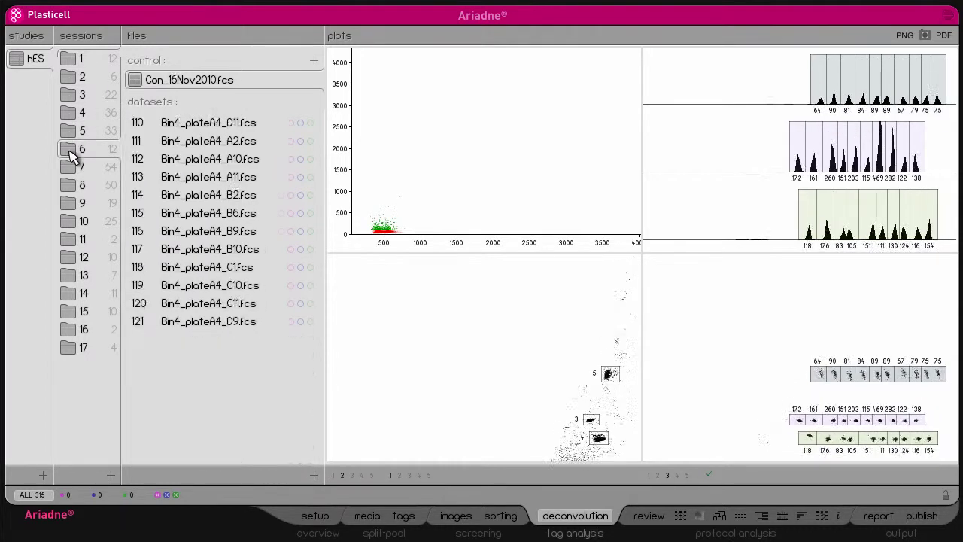
click(73, 185)
click(74, 221)
click(74, 239)
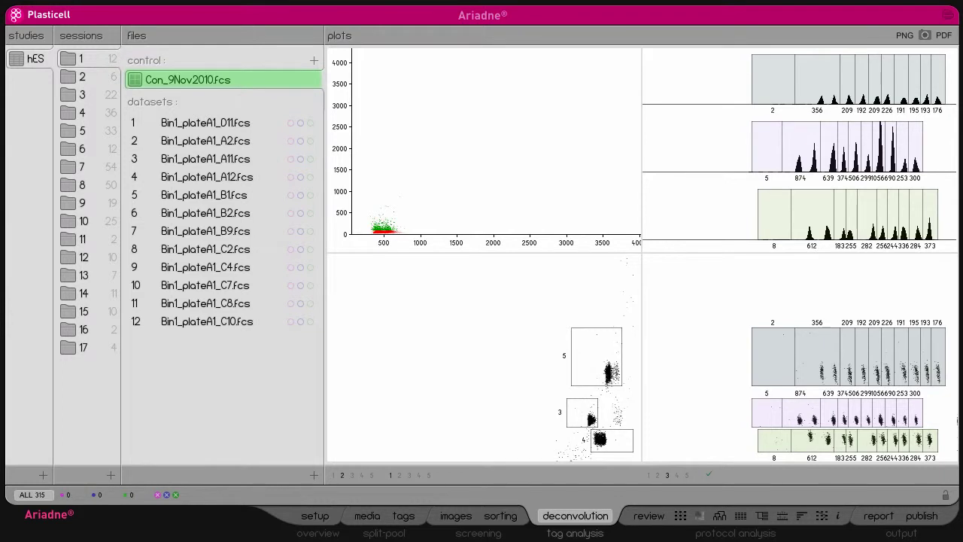
Shrink gates 5, 3 and 4 of session 1's control plot tightly around their bead clusters.
drag(571, 329, 599, 355)
drag(566, 400, 583, 410)
drag(633, 451, 612, 451)
Narrow the outer regions of the grey and purple tag gates so they start just before their first populations.
drag(795, 371, 829, 370)
drag(752, 371, 816, 380)
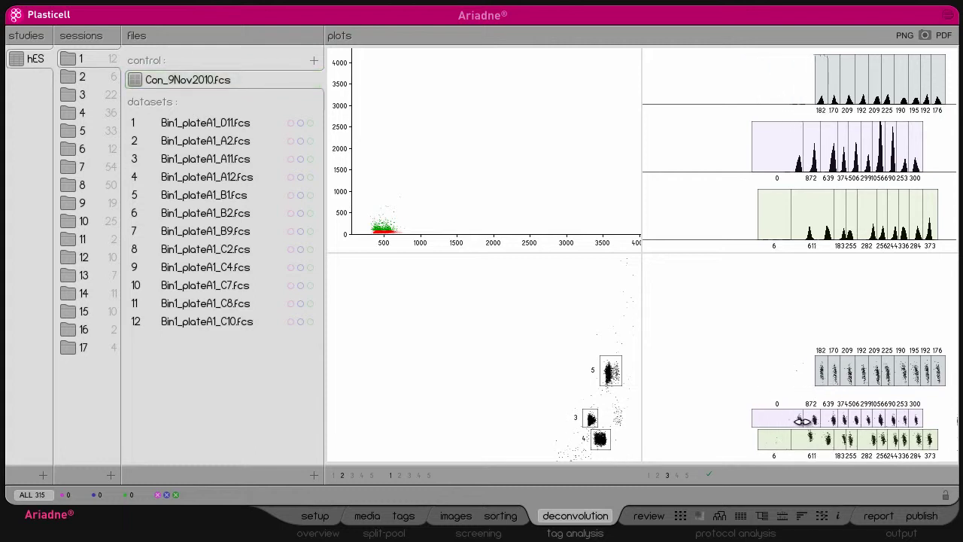
drag(752, 419, 802, 444)
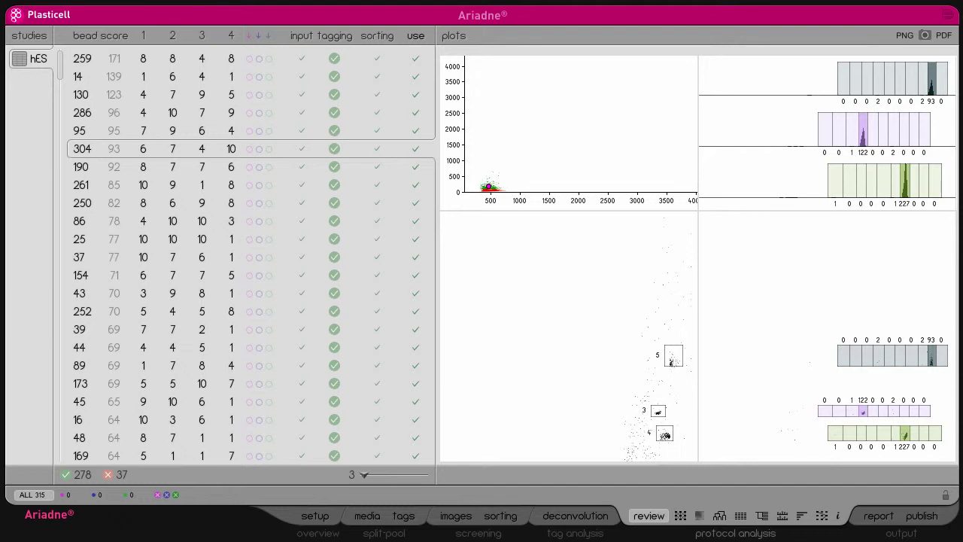
Review the tagging results in the bead table for accepted bead 304 and rejected bead 182.
click(226, 148)
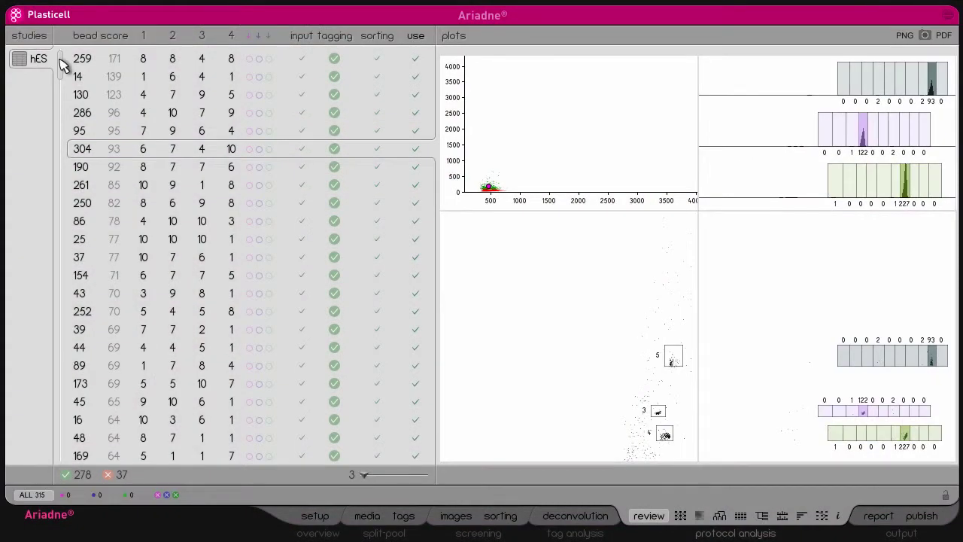
drag(61, 60, 66, 418)
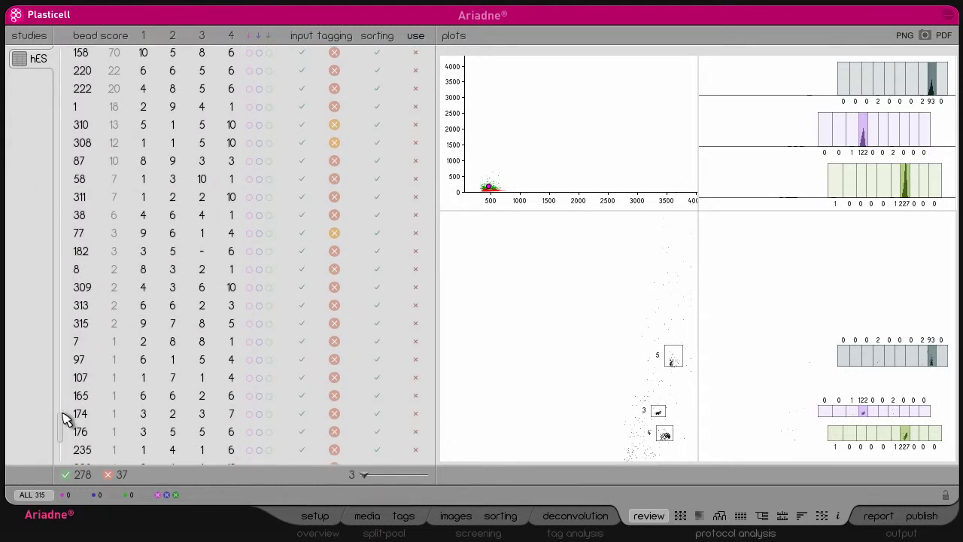
click(76, 251)
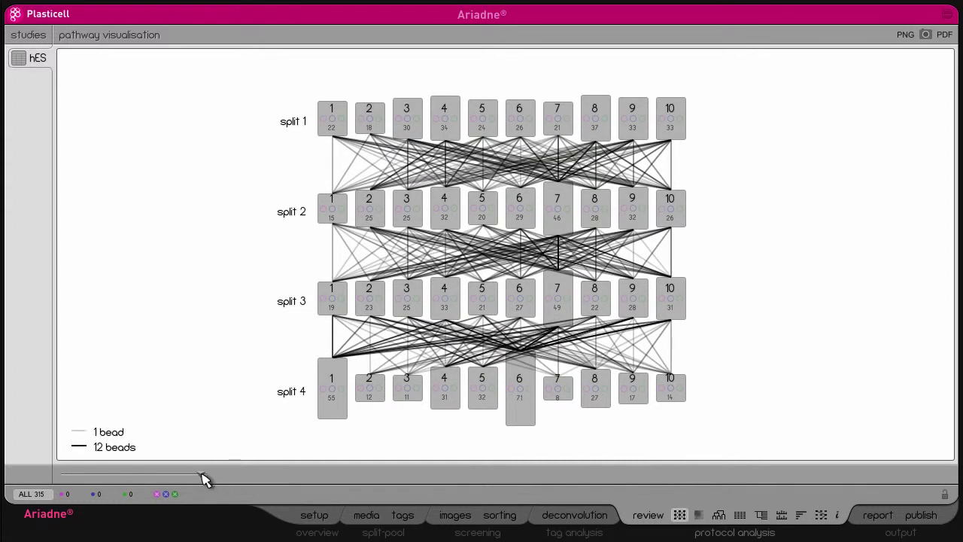
Fade the less-travelled links in the pathway visualisation and inspect the clustering of beads in the similarity matrix.
drag(204, 477, 105, 482)
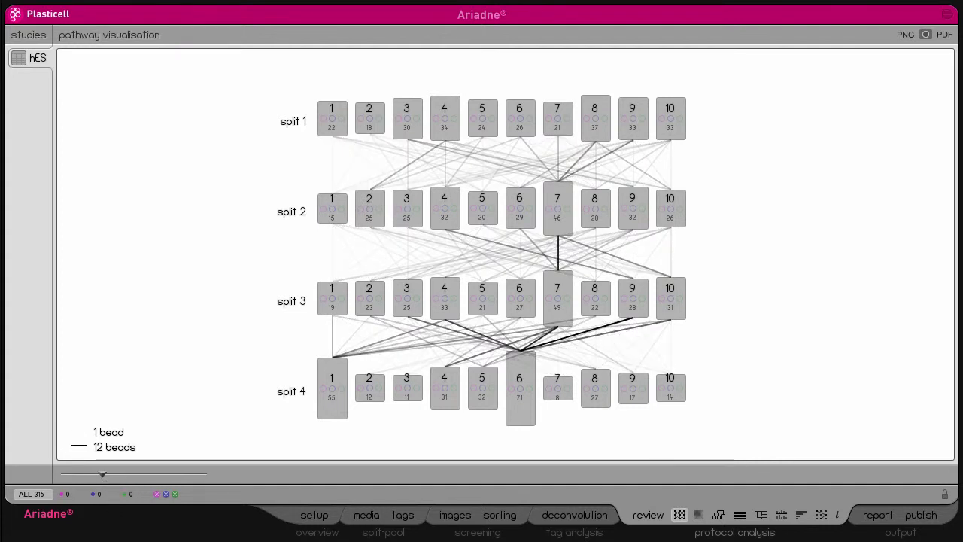
click(719, 515)
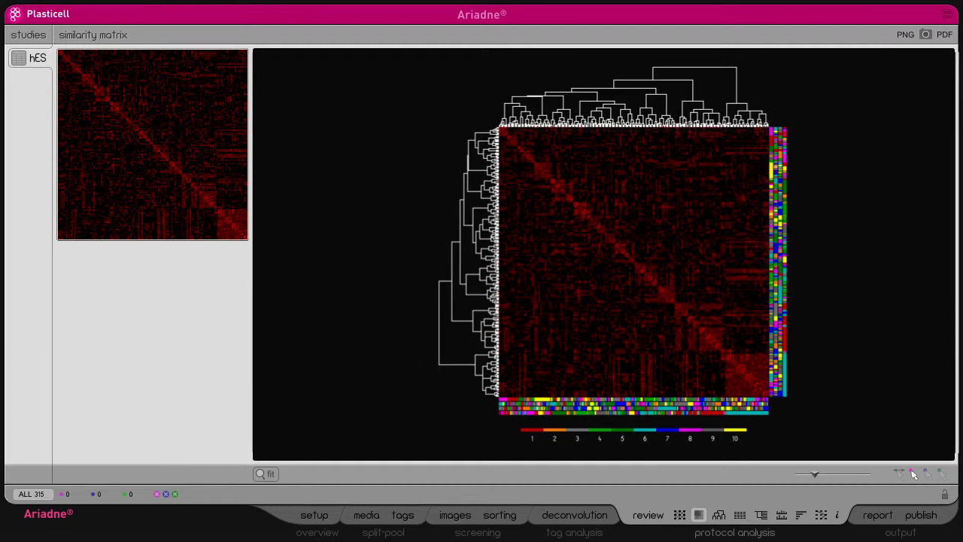
mouse_move(59, 51)
mouse_down()
mouse_move(171, 164)
mouse_move(56, 48)
mouse_up()
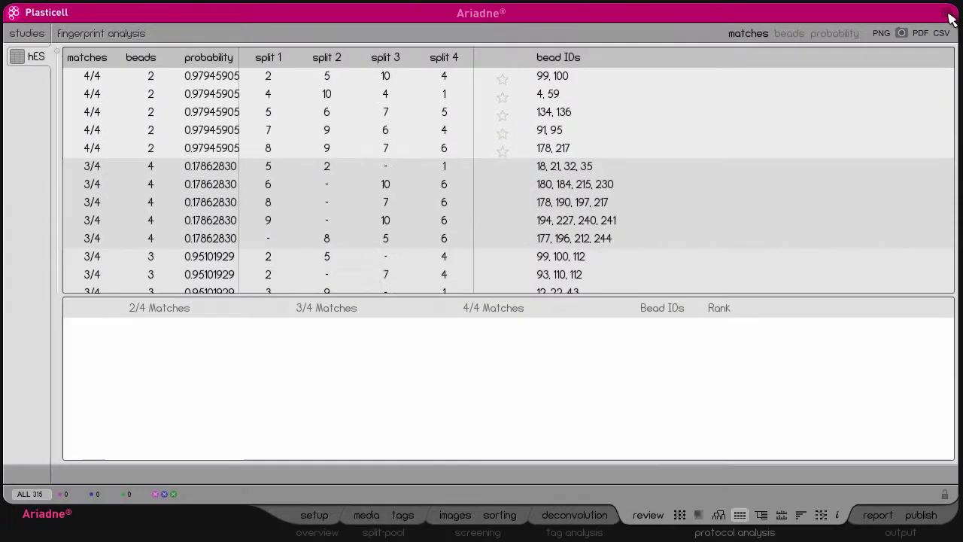
Show the fingerprint analysis together with the pathway visualisation and trace the first four 4/4 matches on the pathway.
click(932, 30)
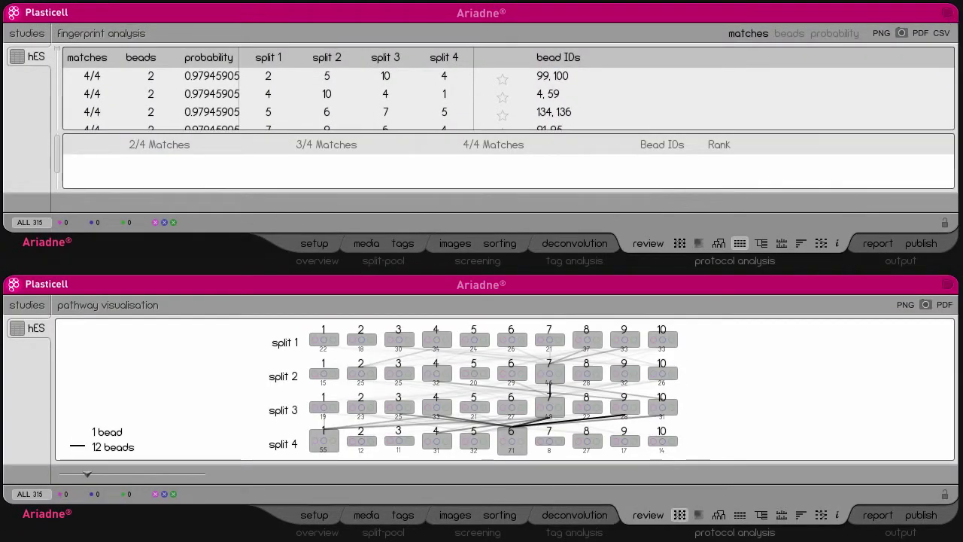
click(153, 78)
click(152, 97)
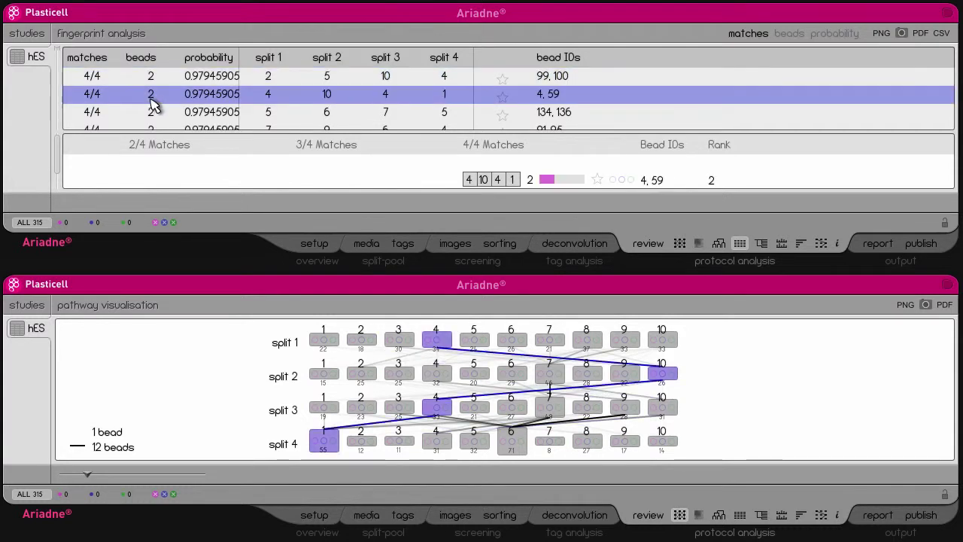
click(151, 113)
click(154, 129)
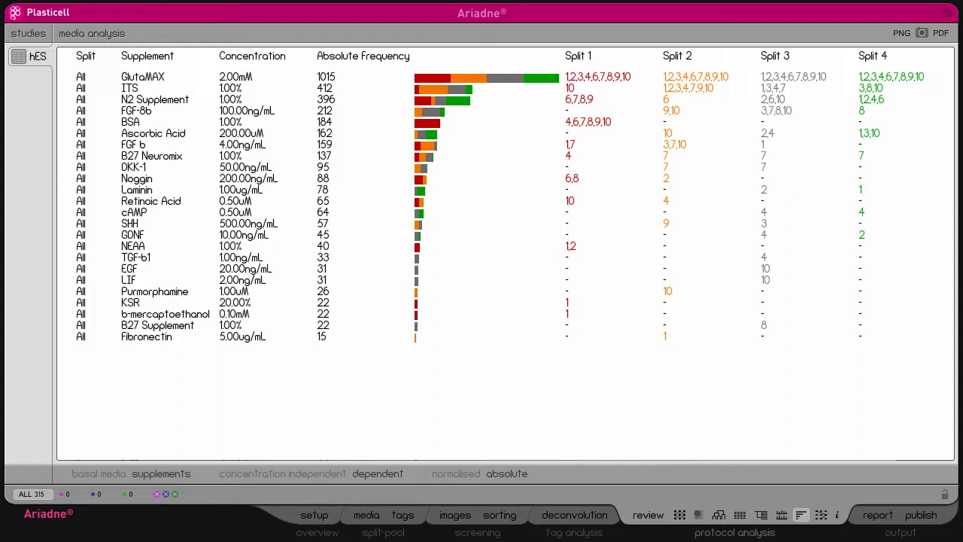
Compare the starred protocols' pathways, highlighting 2-5-10-4 and 5-6-7-5 in turn in magenta, 7-9-6-4 in blue and 8-9-7-6 in green.
click(821, 515)
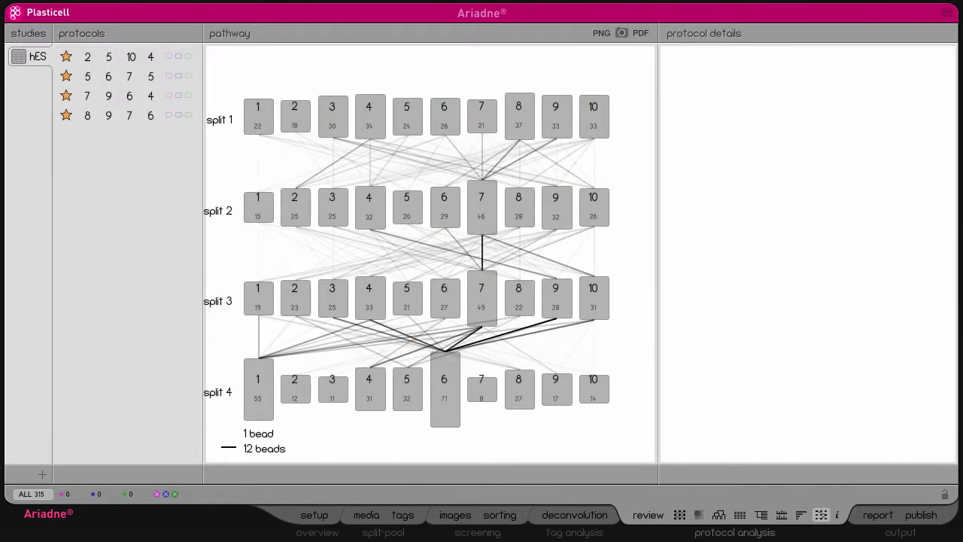
click(167, 57)
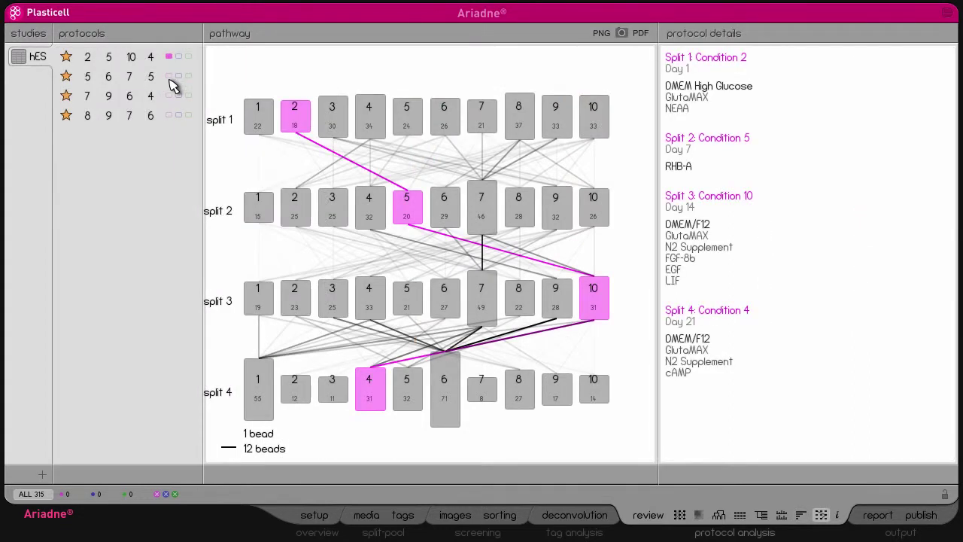
click(169, 77)
click(178, 96)
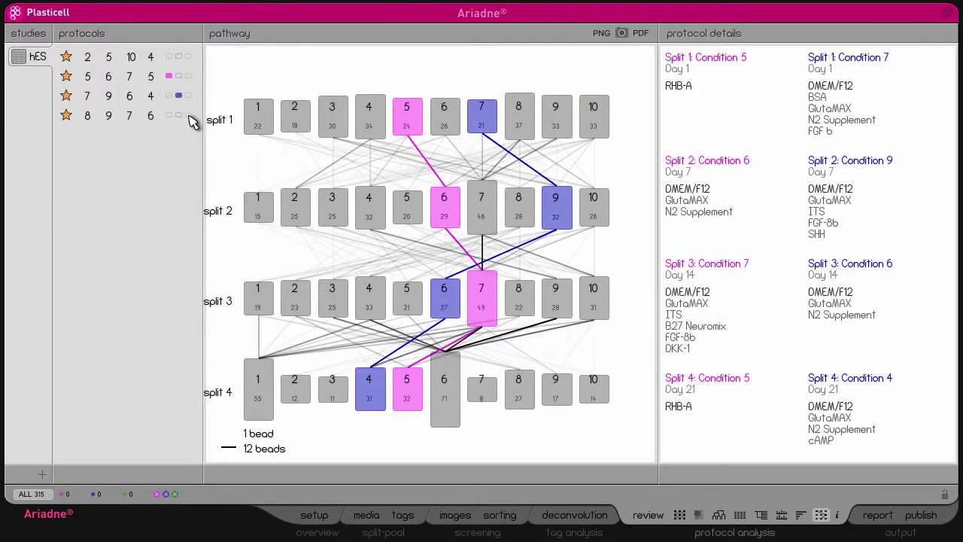
click(188, 115)
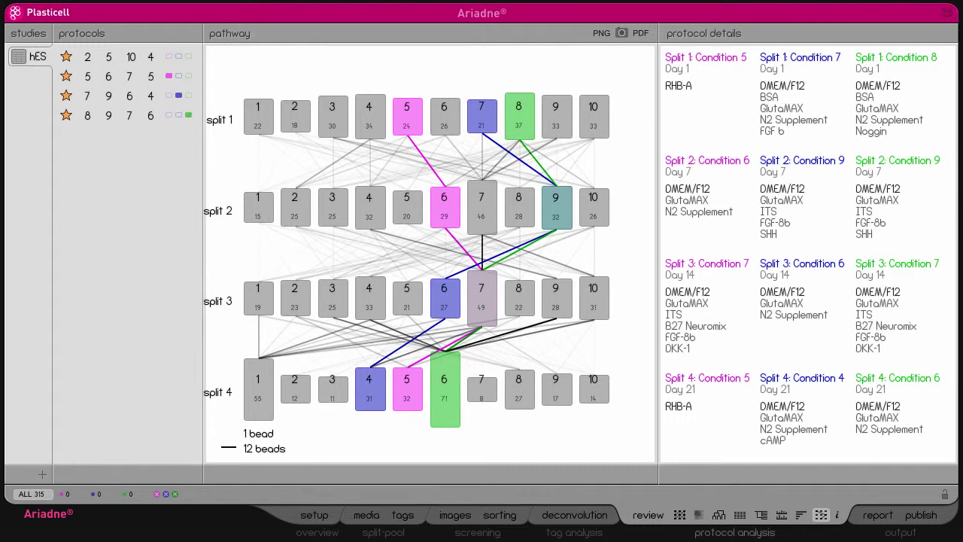